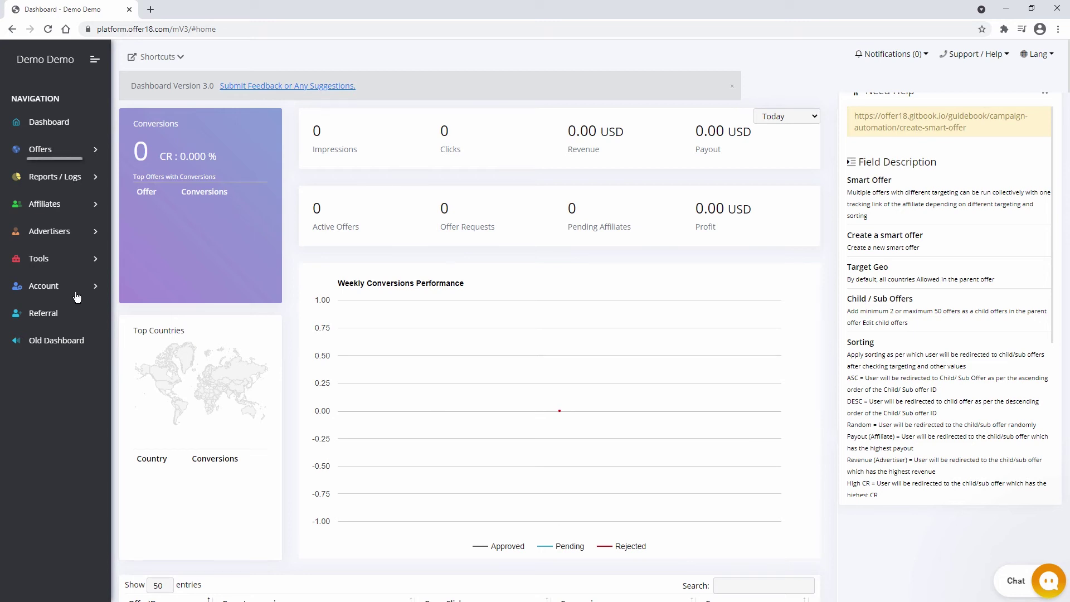
- Go to Offers > Smart Offer and add a new smart offer, Smart Offer 10475
{"action": "left_click", "coordinate": [40, 157]}
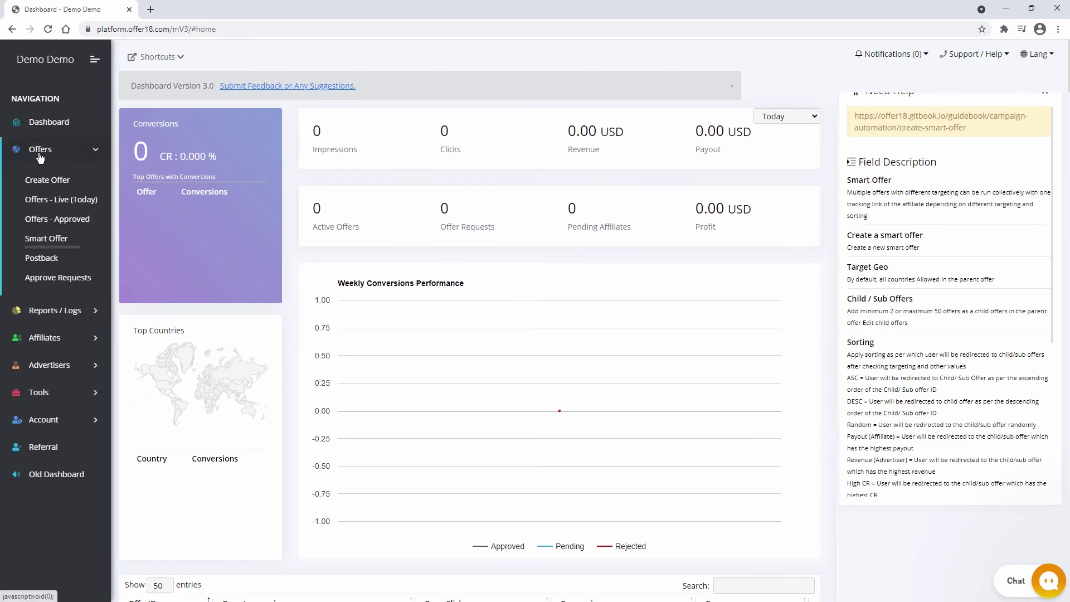
{"action": "left_click", "coordinate": [49, 238]}
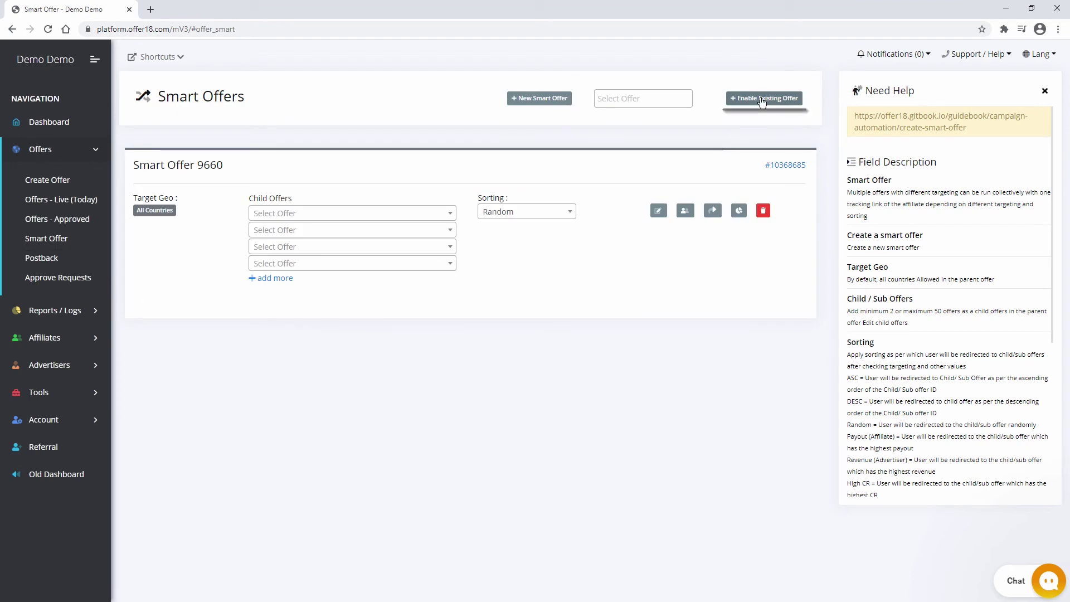
{"action": "left_click", "coordinate": [539, 100]}
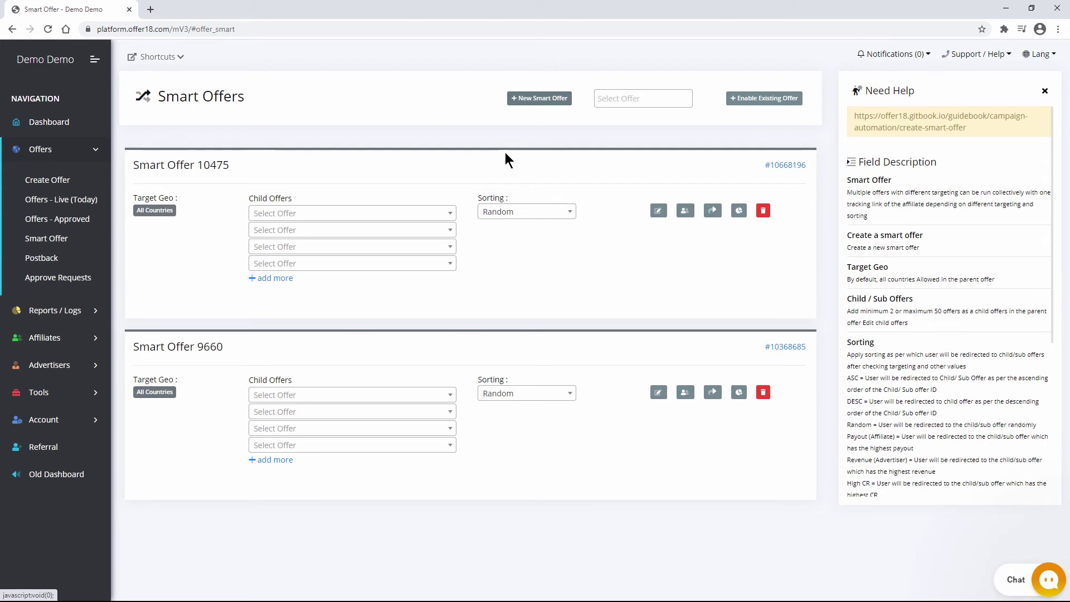
- Add child offers 9240691 ~ Test, 9428636 ~ Offer 18, 9428653 ~ Test and 9511533 ~ First Offer
{"action": "left_click", "coordinate": [396, 212]}
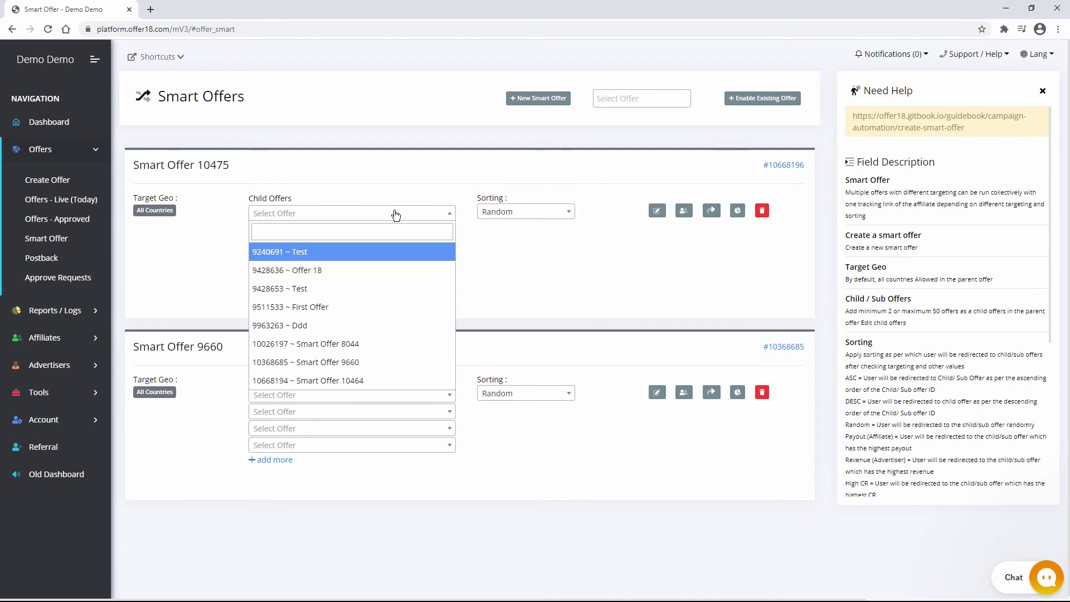
{"action": "left_click", "coordinate": [387, 248]}
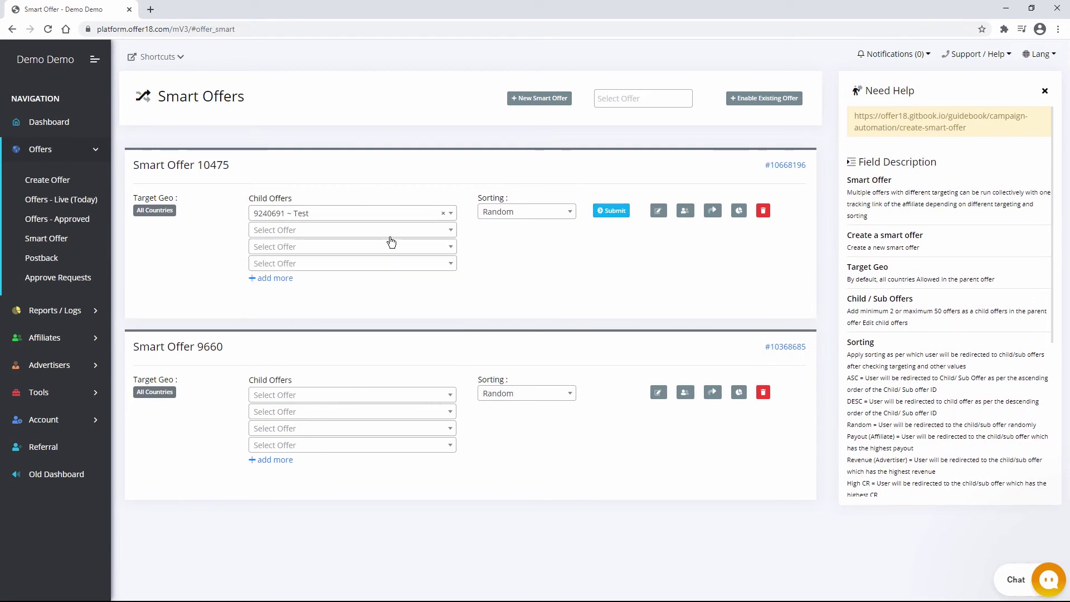
{"action": "left_click", "coordinate": [391, 231]}
{"action": "left_click", "coordinate": [372, 288]}
{"action": "left_click", "coordinate": [375, 252]}
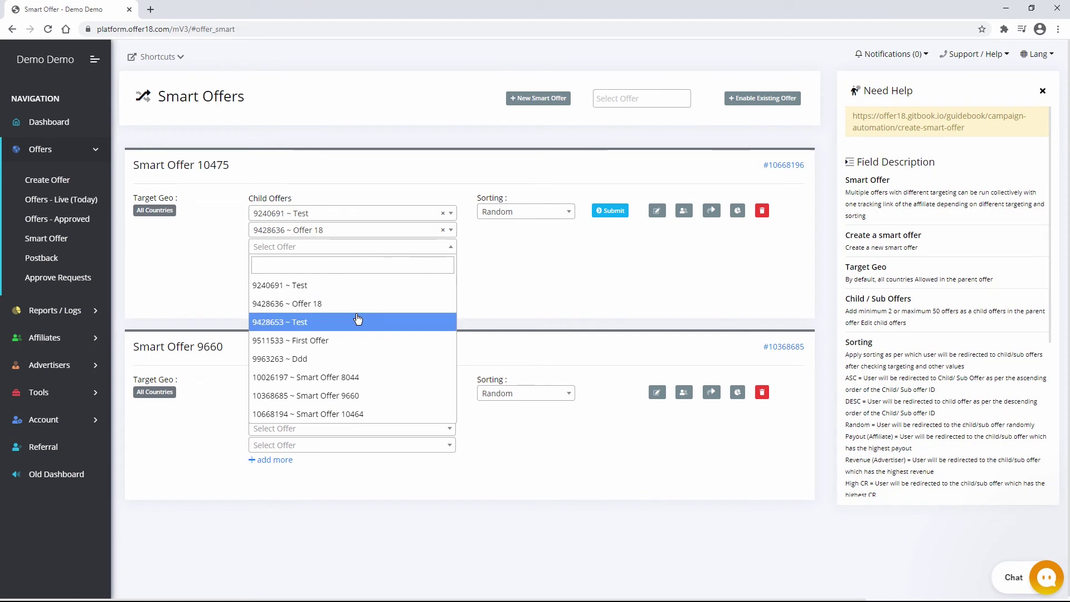
{"action": "left_click", "coordinate": [355, 321]}
{"action": "left_click", "coordinate": [354, 264]}
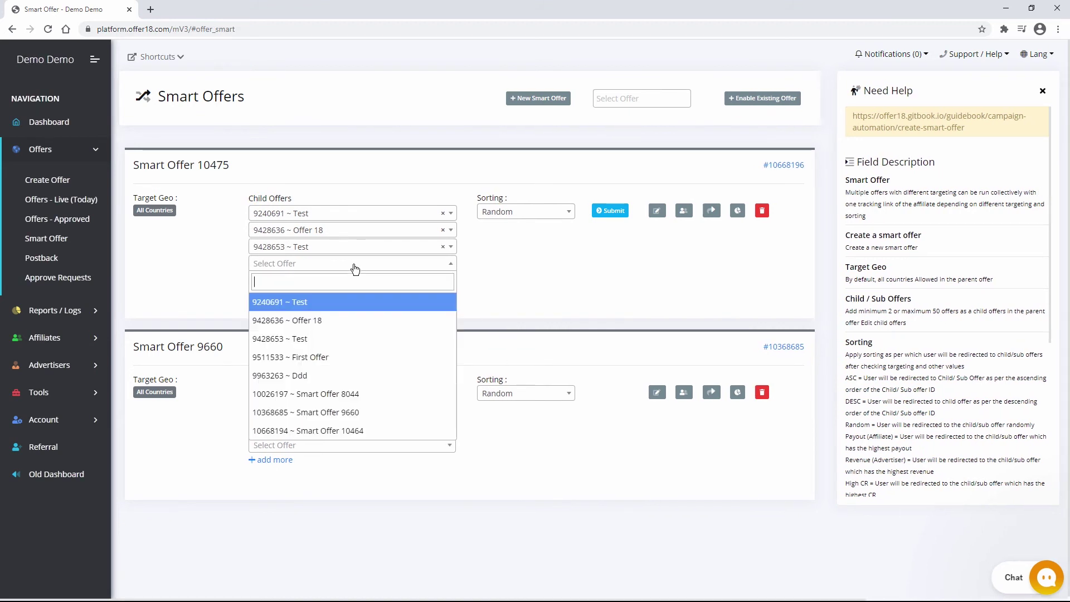
{"action": "left_click", "coordinate": [333, 355]}
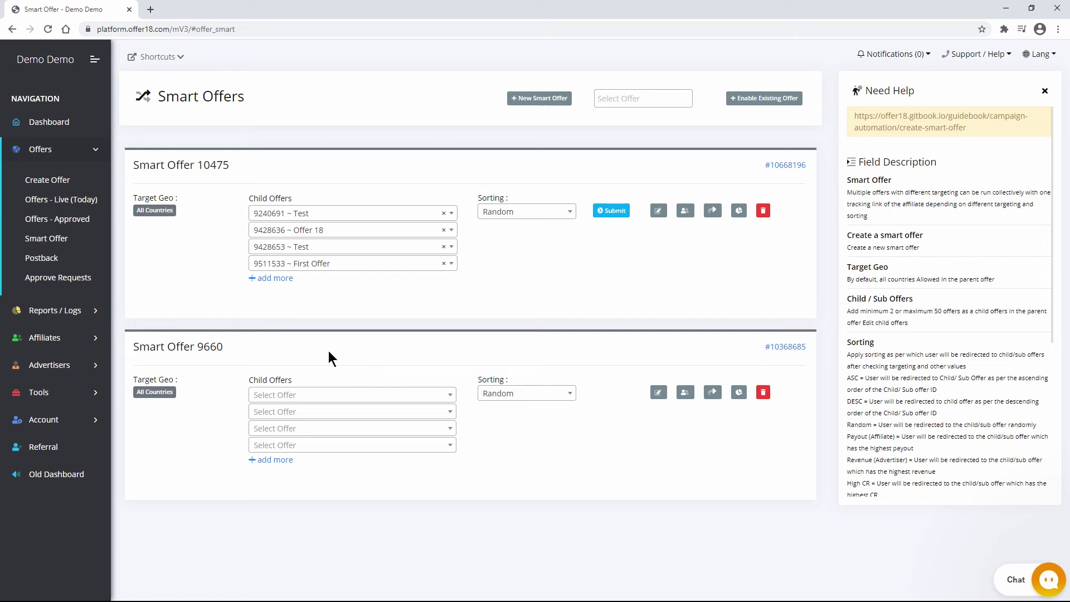
- Add more child rows with 9963263 ~ Ddd, Smart Offer 8044, Smart Offer 9660 and Smart Offer 10464
{"action": "left_click", "coordinate": [273, 278]}
{"action": "left_click", "coordinate": [281, 280]}
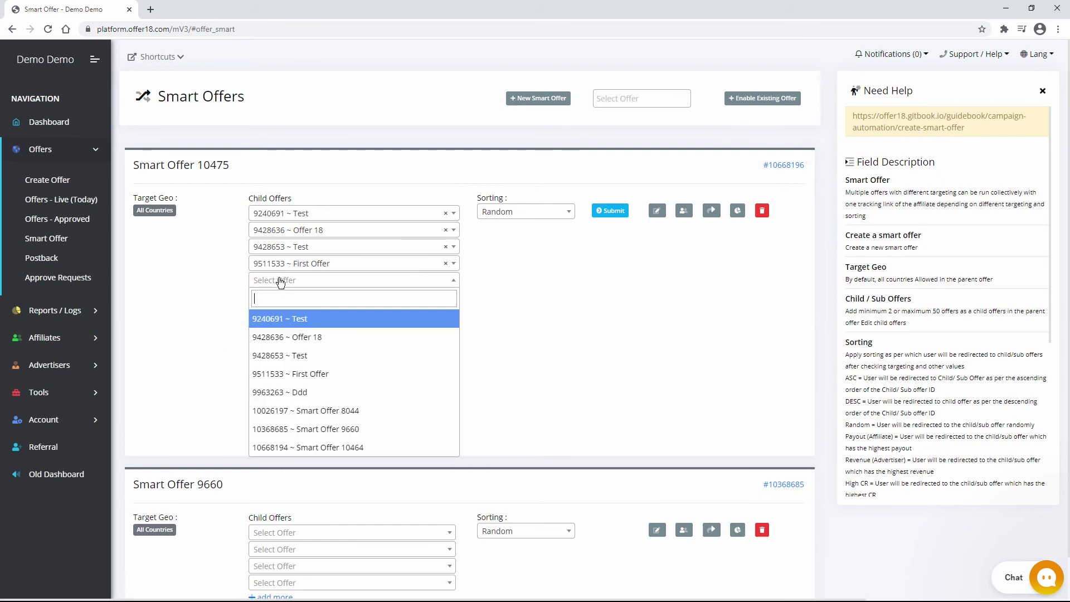
{"action": "left_click", "coordinate": [282, 392]}
{"action": "left_click", "coordinate": [288, 297]}
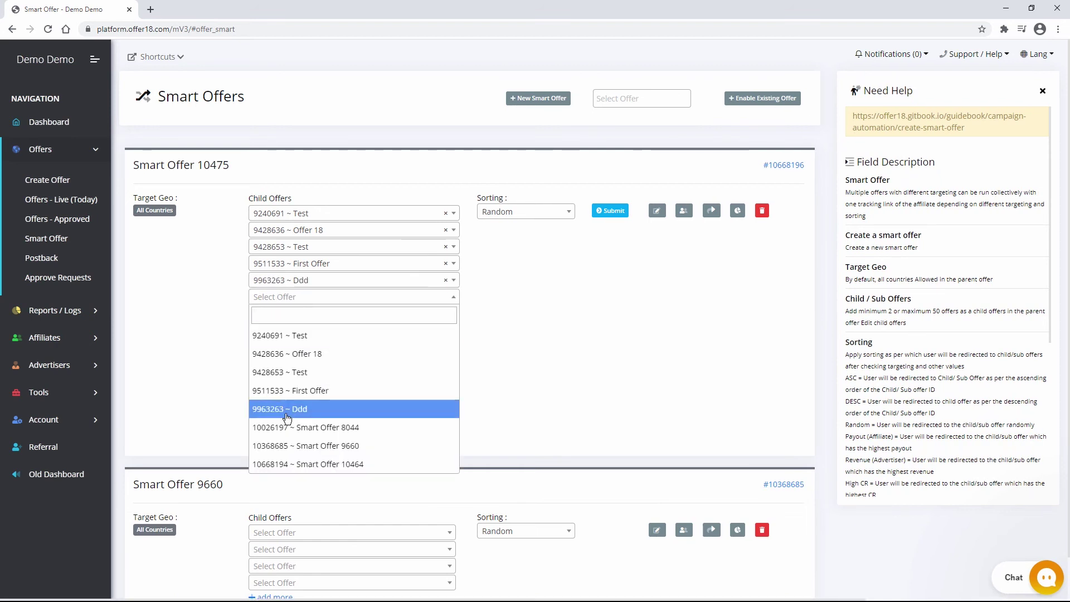
{"action": "left_click", "coordinate": [287, 426]}
{"action": "left_click", "coordinate": [304, 315]}
{"action": "left_click", "coordinate": [303, 461]}
{"action": "left_click", "coordinate": [306, 347]}
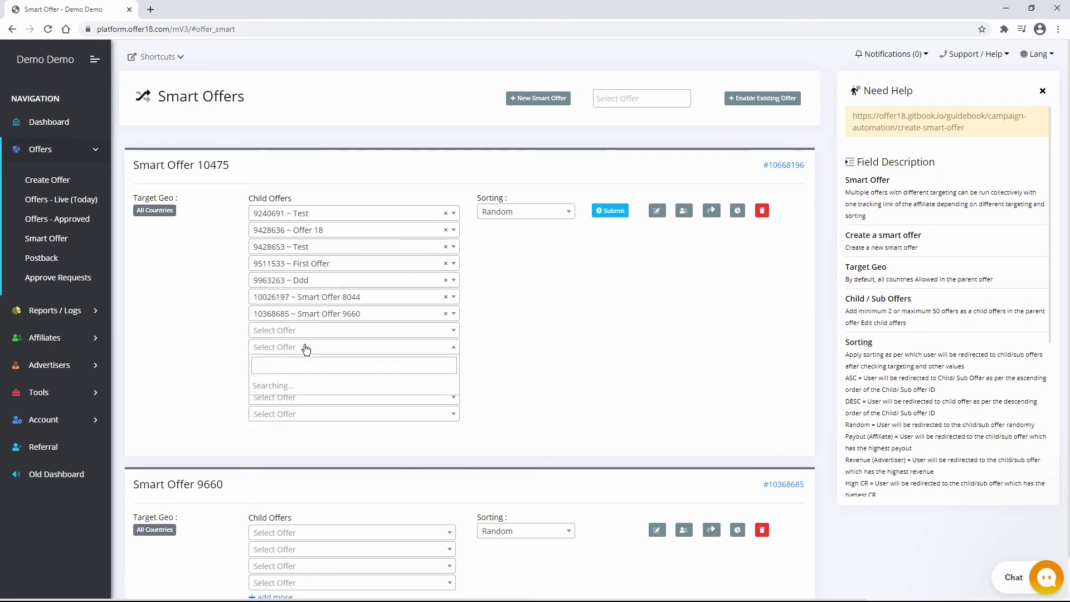
{"action": "left_click", "coordinate": [328, 578]}
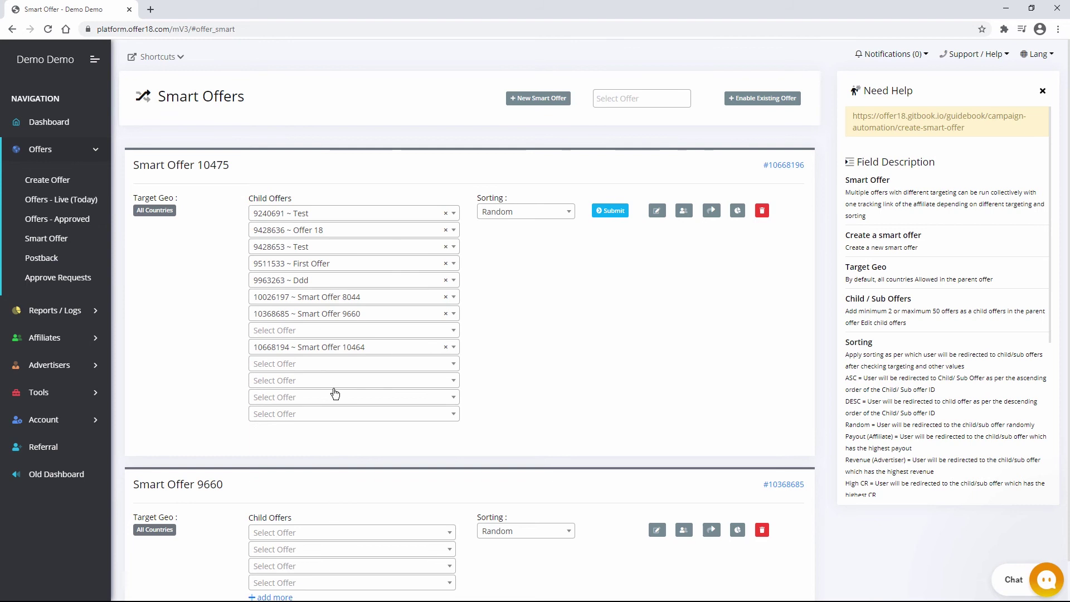
{"action": "left_click", "coordinate": [344, 335]}
{"action": "left_click", "coordinate": [321, 455]}
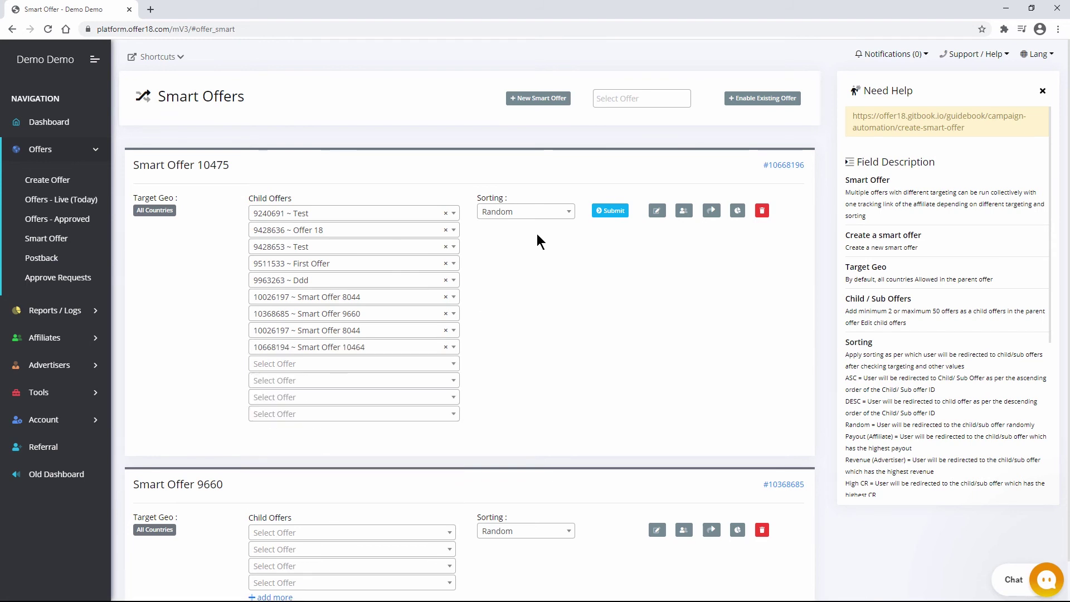
- Expand the Sorting dropdown of Smart Offer 10475, currently set to Random
{"action": "left_click", "coordinate": [544, 215]}
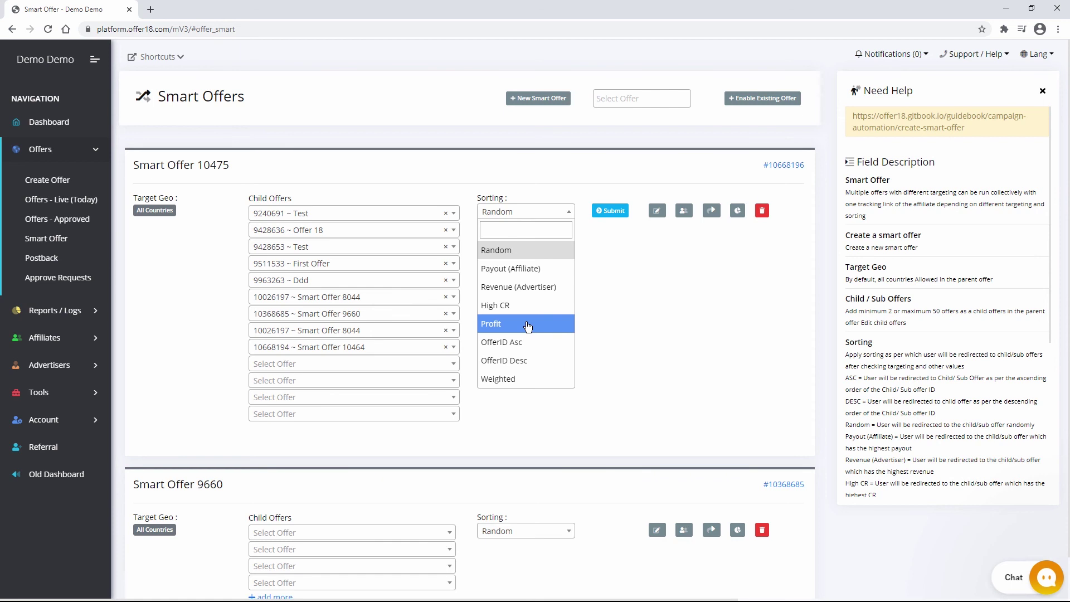
- Switch sorting to Weighted, set the 9428636 ~ Offer 18 weight to 20, and submit
{"action": "left_click", "coordinate": [520, 380]}
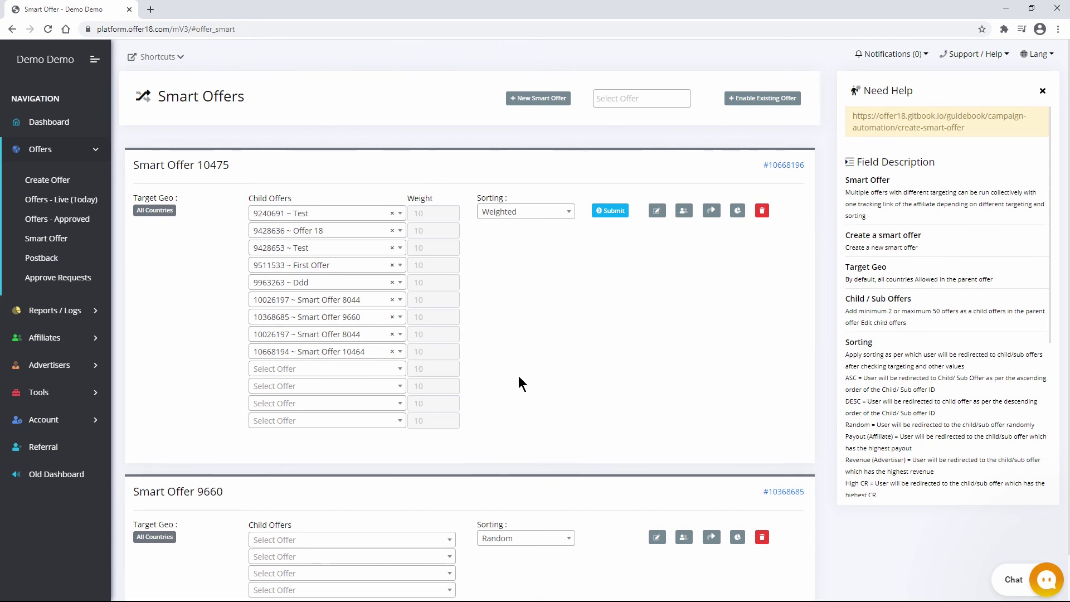
{"action": "left_click", "coordinate": [440, 213]}
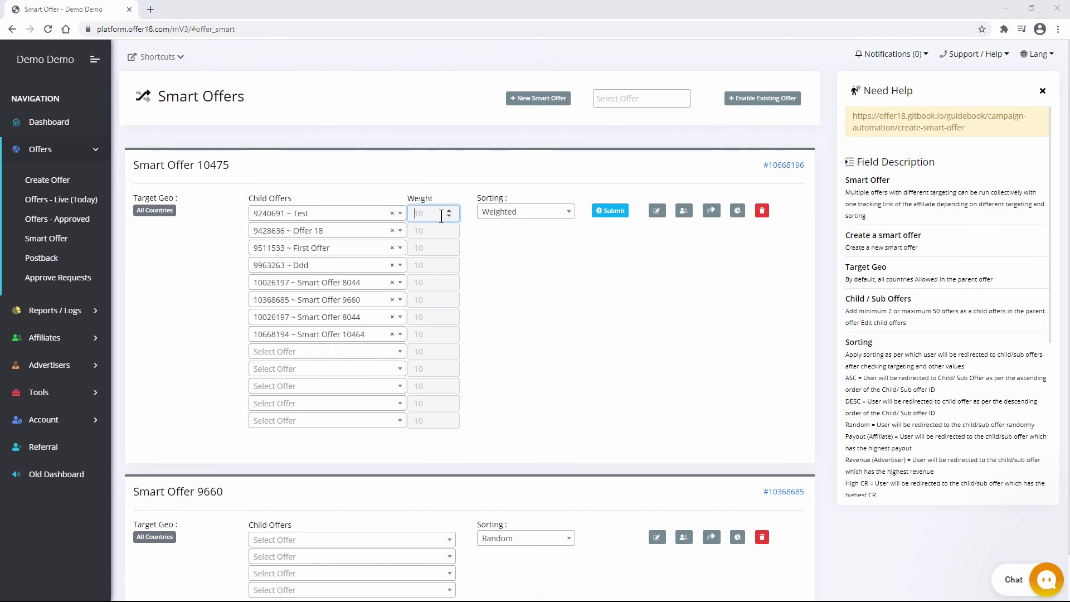
{"action": "left_click", "coordinate": [429, 230]}
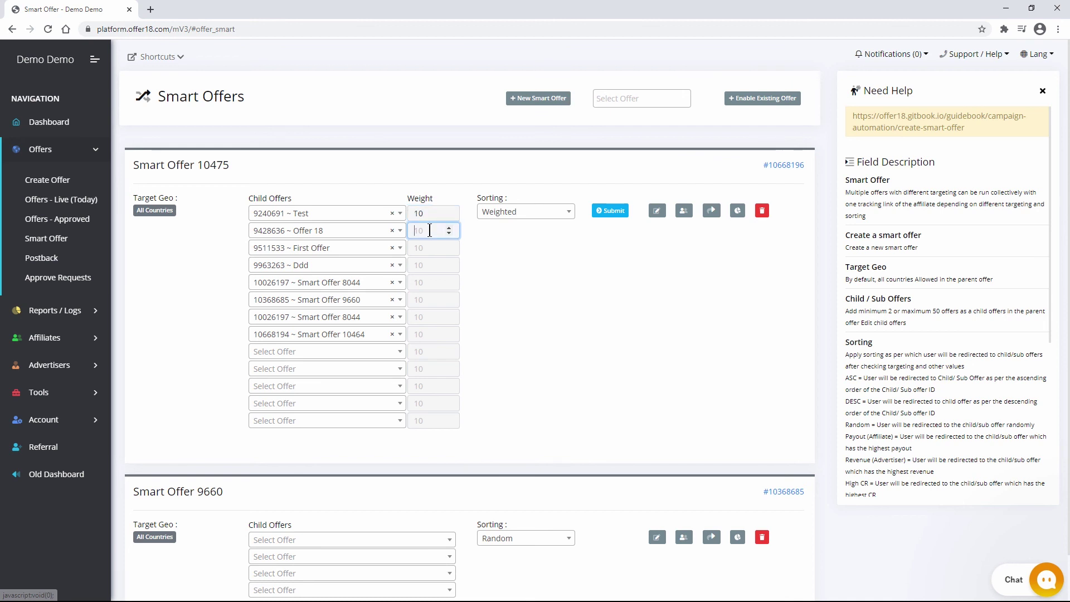
{"action": "type", "text": "20"}
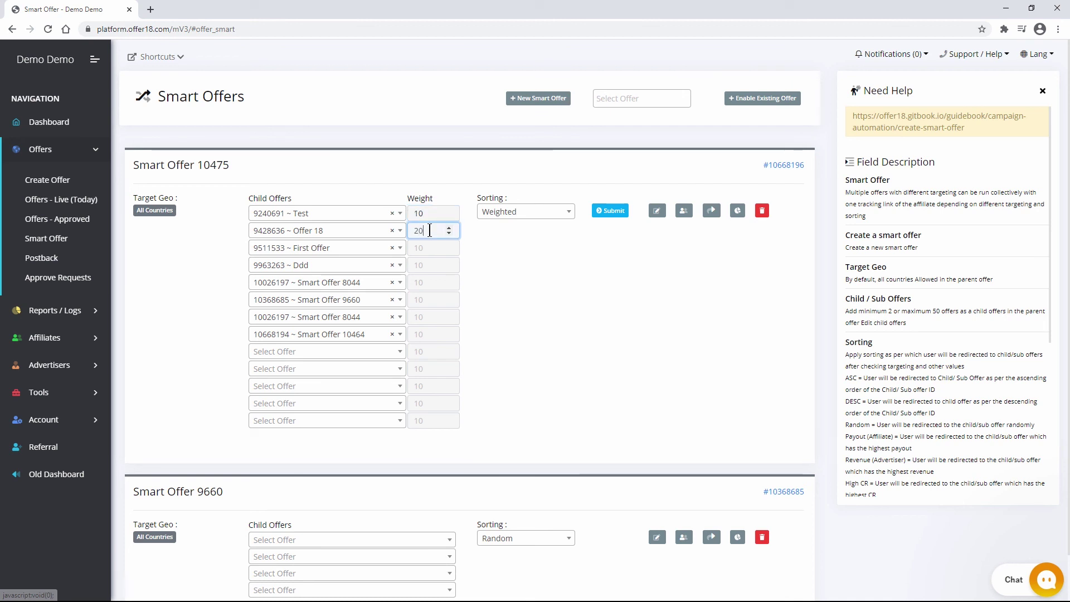
{"action": "left_click", "coordinate": [479, 271]}
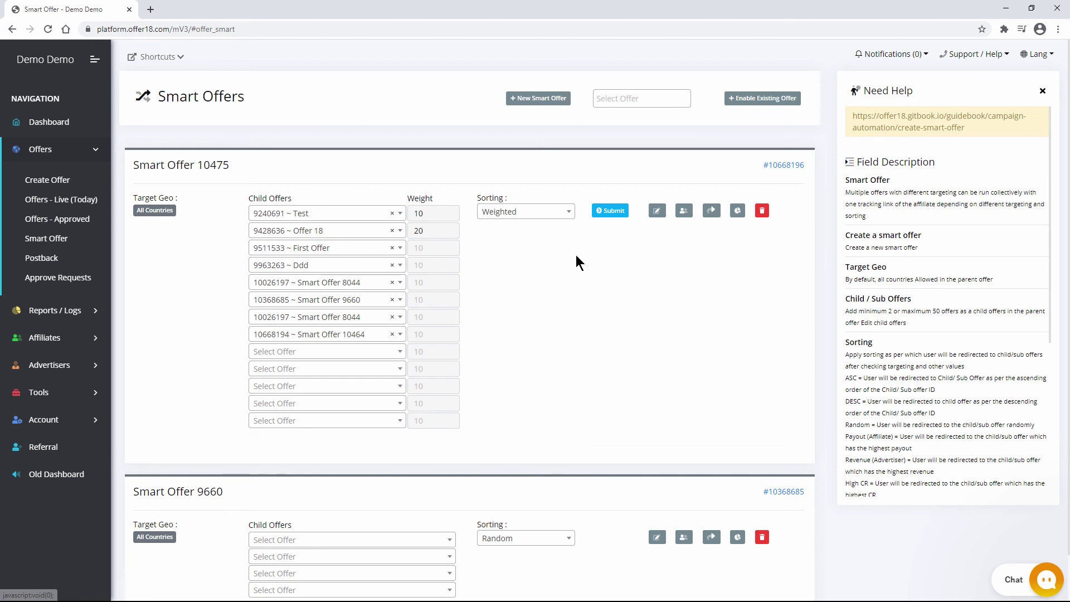
{"action": "left_click", "coordinate": [615, 213]}
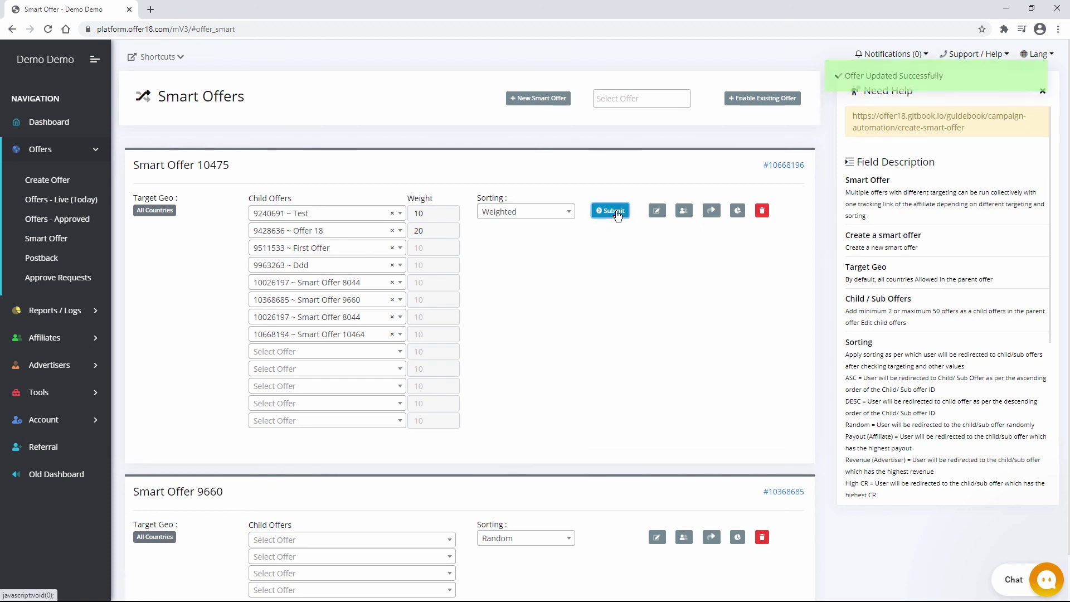
{"action": "left_click", "coordinate": [651, 218]}
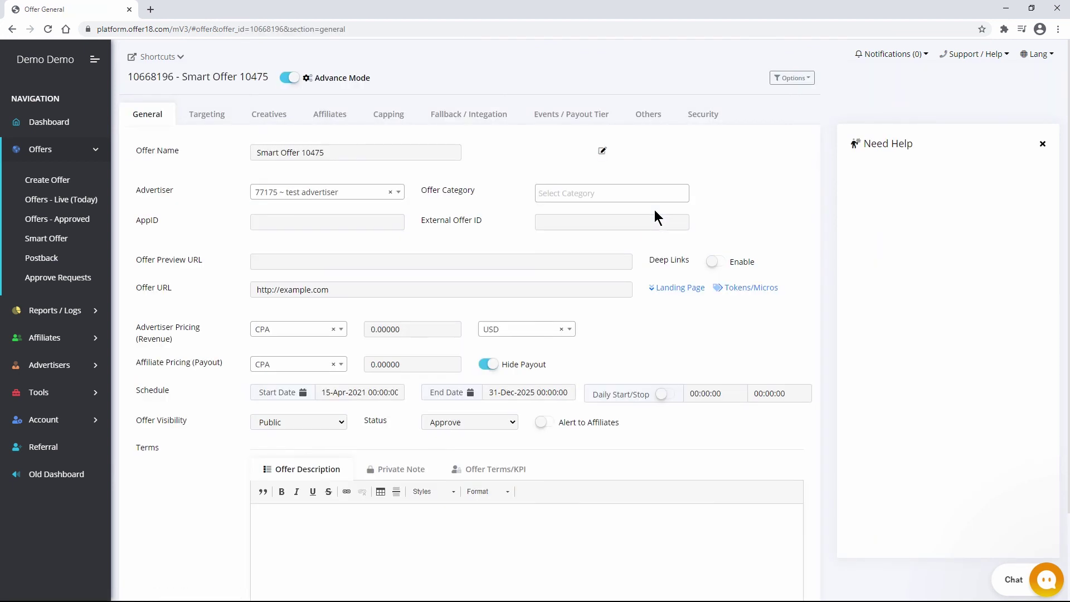
{"action": "left_click", "coordinate": [12, 29]}
{"action": "left_click", "coordinate": [683, 211]}
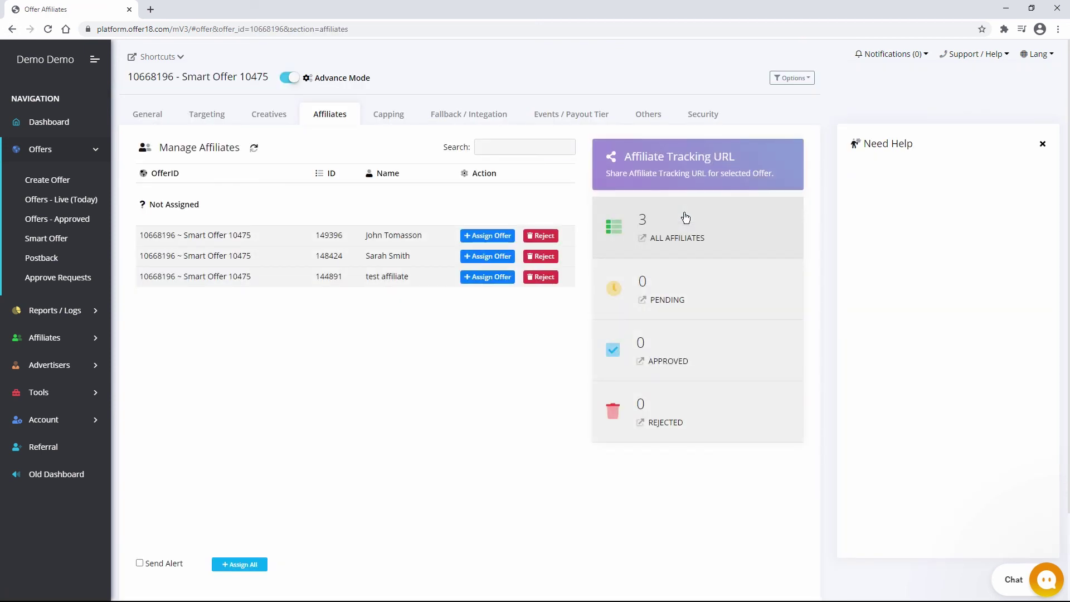
{"action": "left_click", "coordinate": [16, 30]}
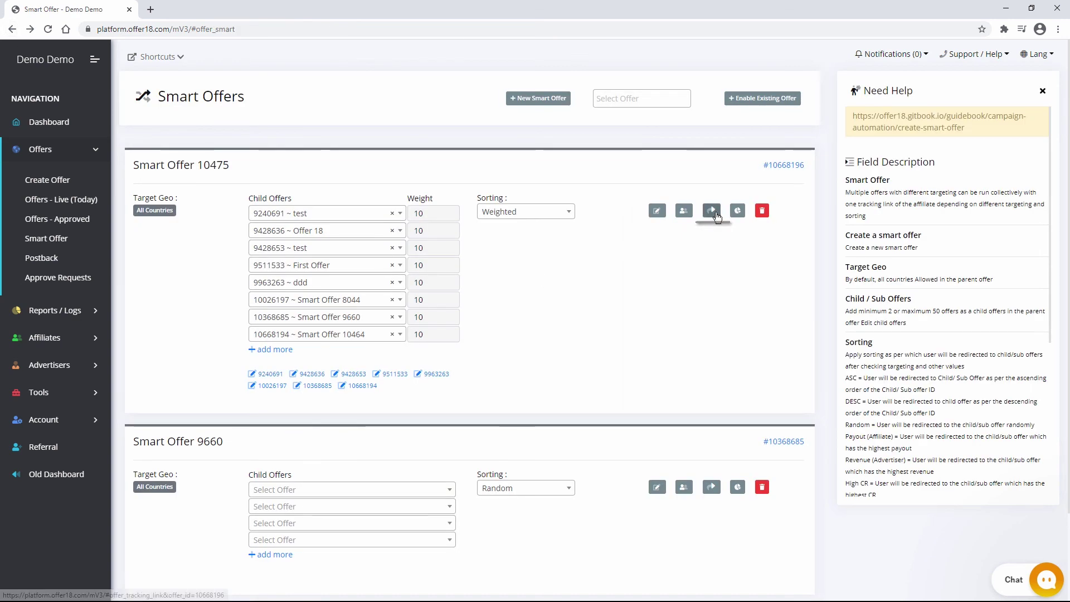
{"action": "left_click", "coordinate": [711, 211]}
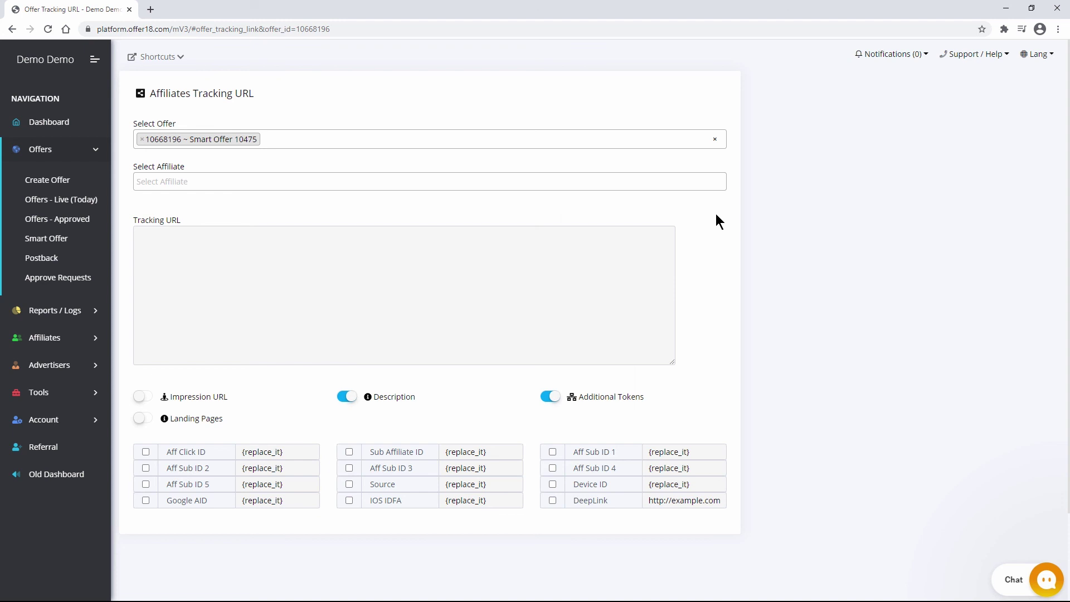
{"action": "left_click", "coordinate": [12, 29]}
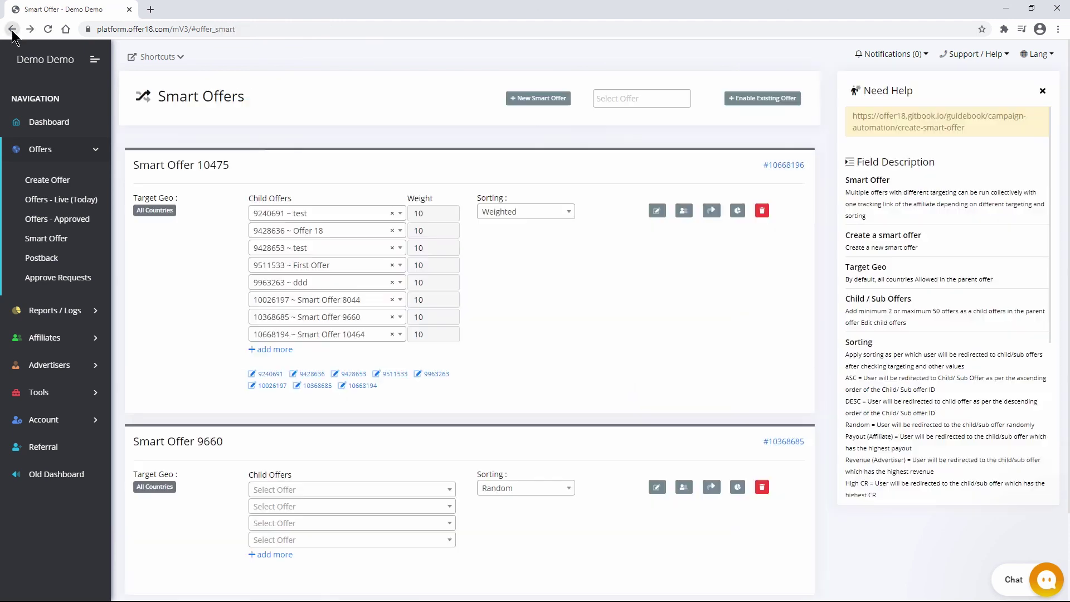
{"action": "left_click", "coordinate": [736, 211]}
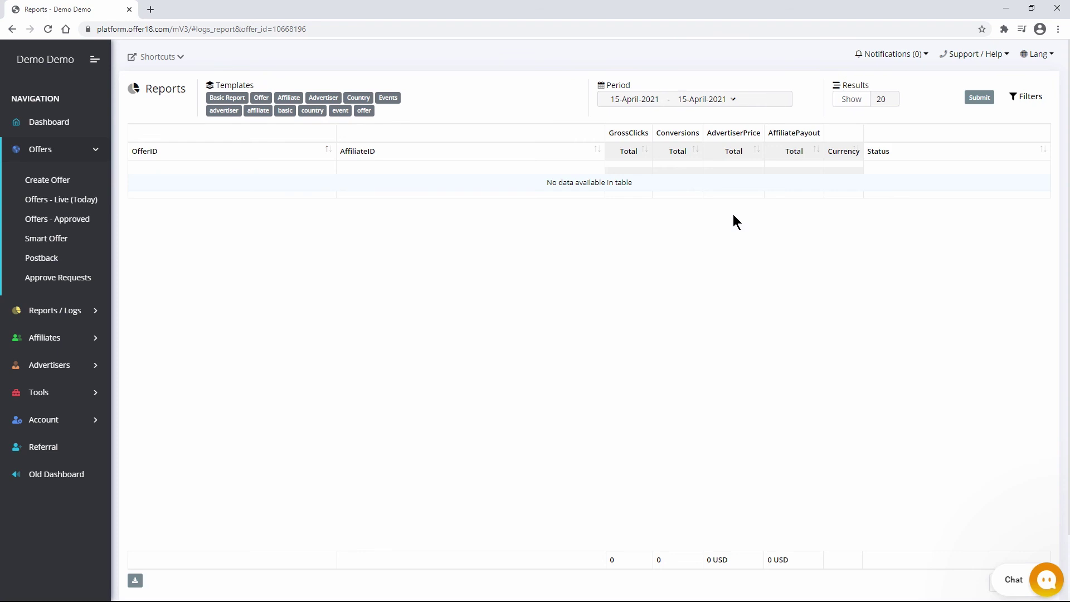
- Return to the Smart Offers list and remove Smart Offer 10475 with its trash icon
{"action": "left_click", "coordinate": [12, 29]}
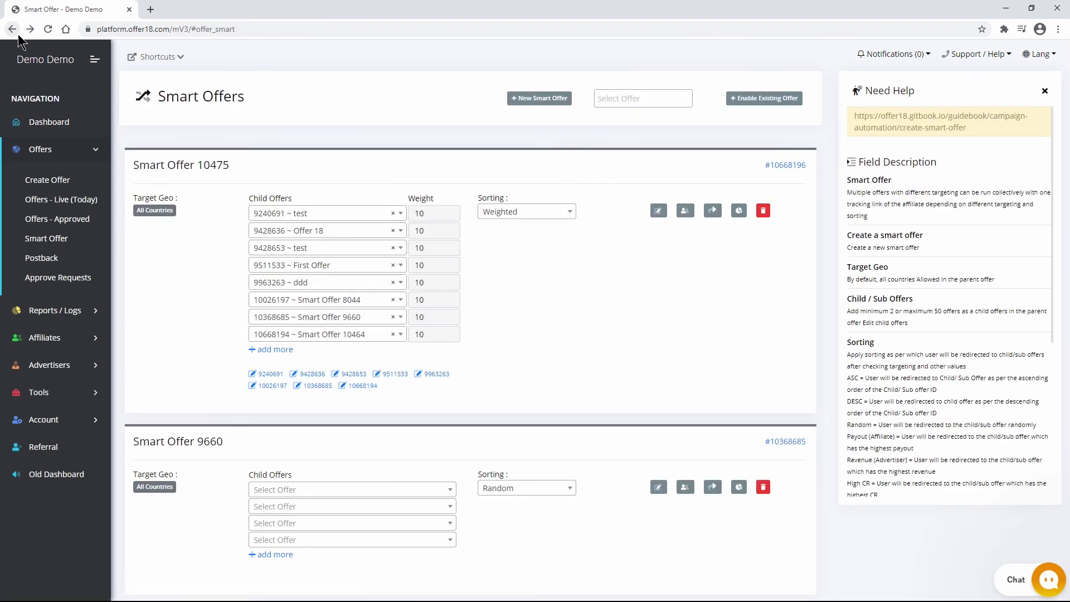
{"action": "left_click", "coordinate": [763, 211]}
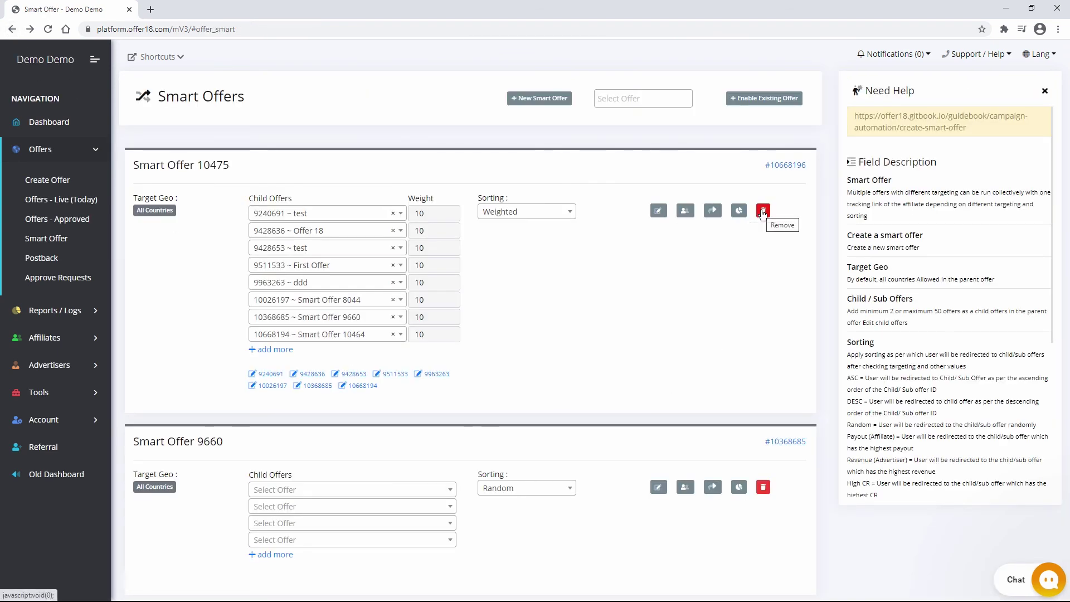